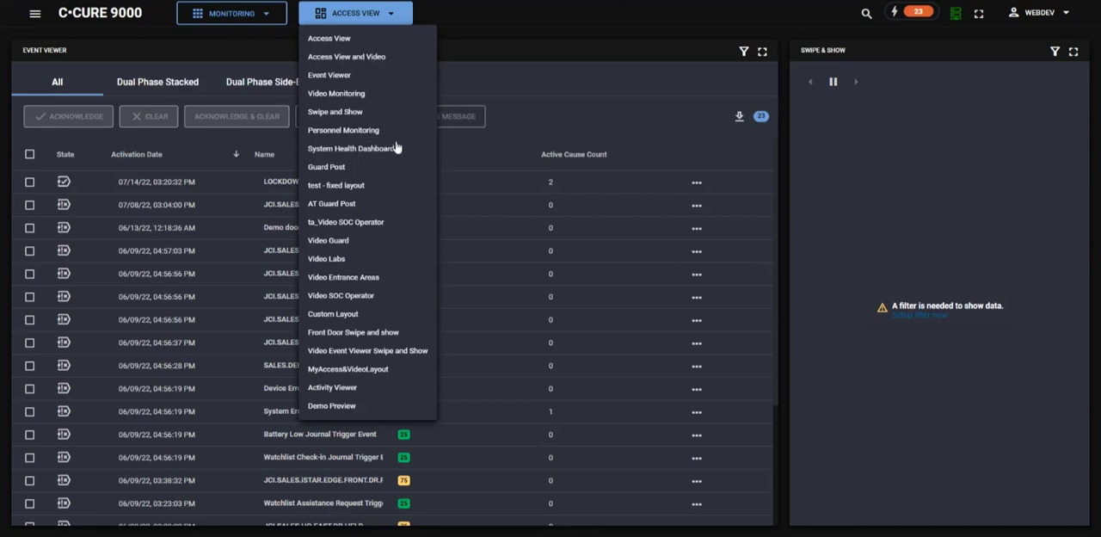
# Open the layout configuration area and start creating a new layout.
pyautogui.click(399, 19)
pyautogui.click(264, 18)
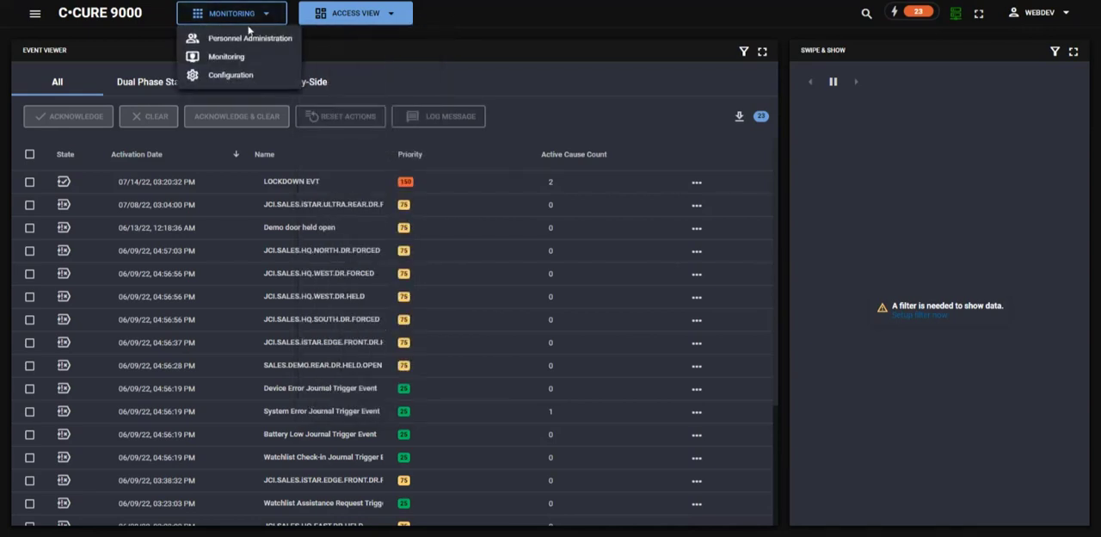
pyautogui.click(243, 78)
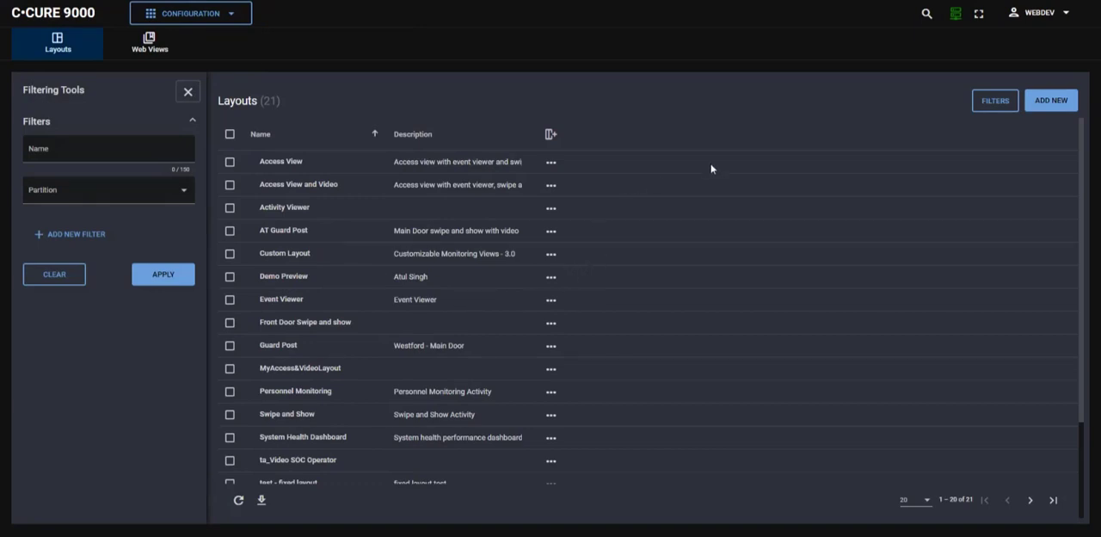
pyautogui.click(1053, 102)
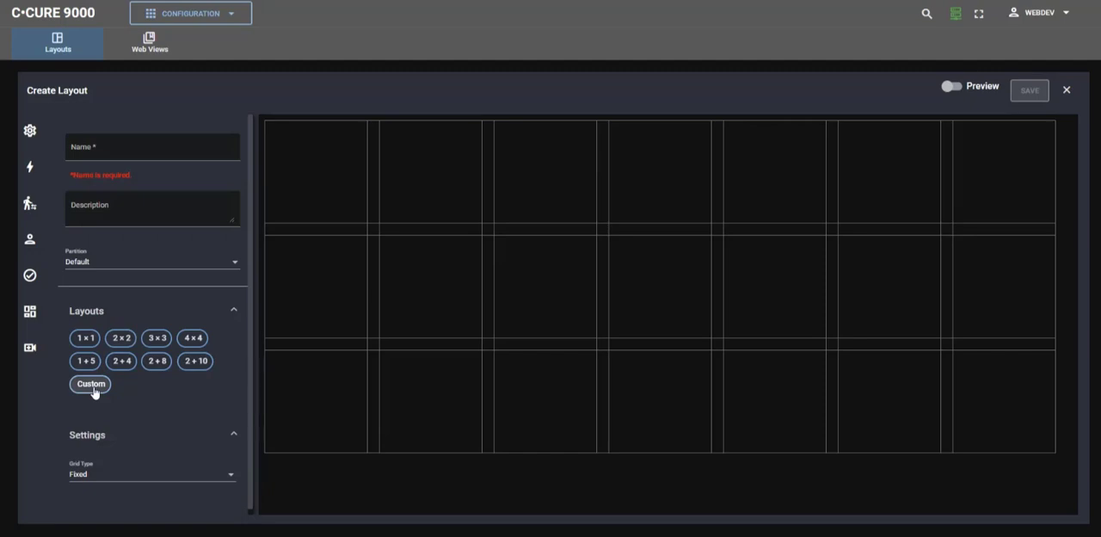
# Place an Event Viewer widget in the grid's first cell and widen it to two columns.
pyautogui.click(30, 168)
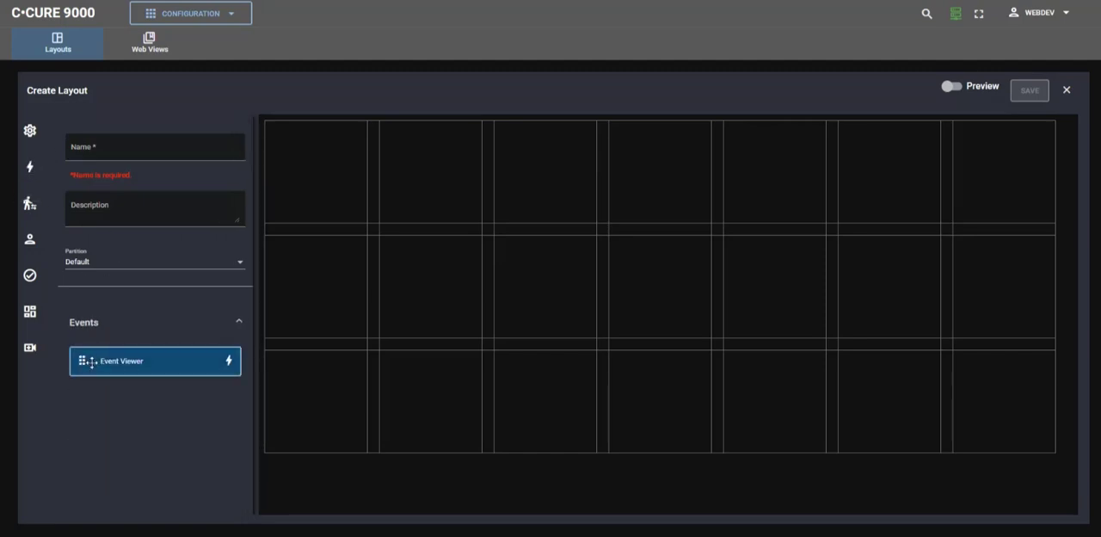
pyautogui.moveTo(91, 362); pyautogui.dragTo(297, 173)
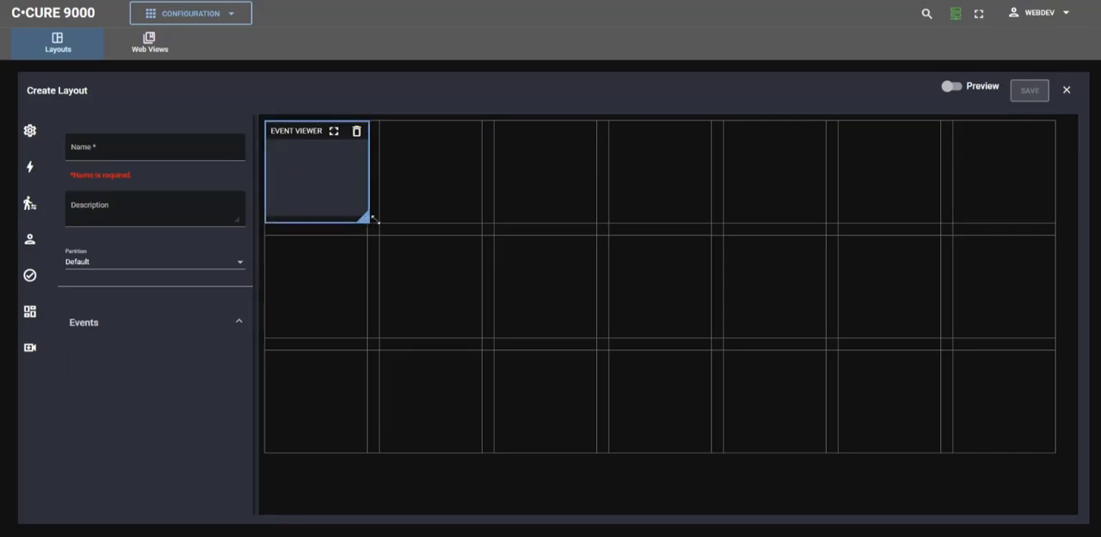
pyautogui.moveTo(373, 220); pyautogui.dragTo(478, 222)
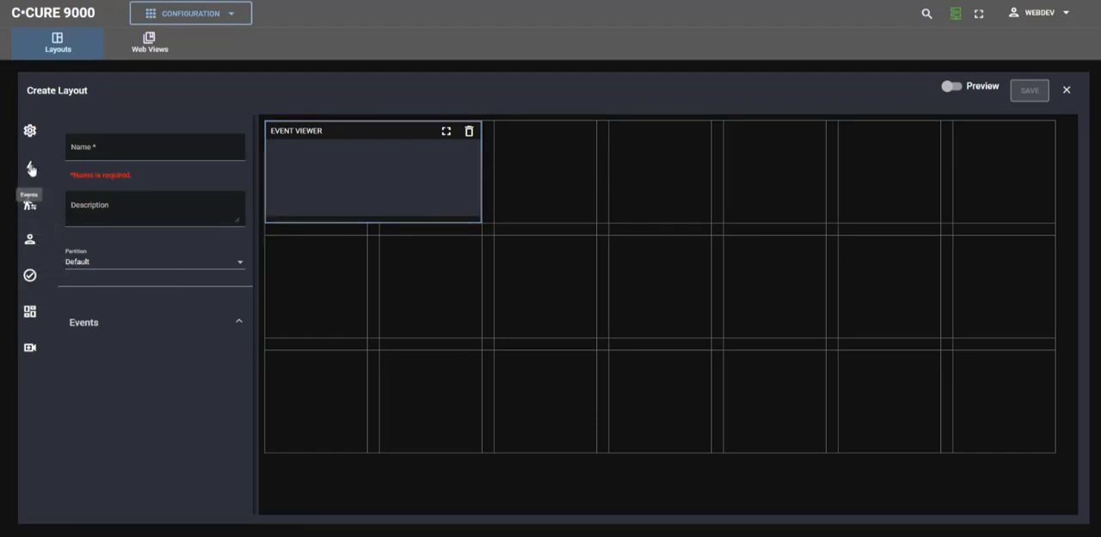
# Place a Swipe & Show widget directly below the Event Viewer and examine its door group and door selection settings.
pyautogui.click(30, 204)
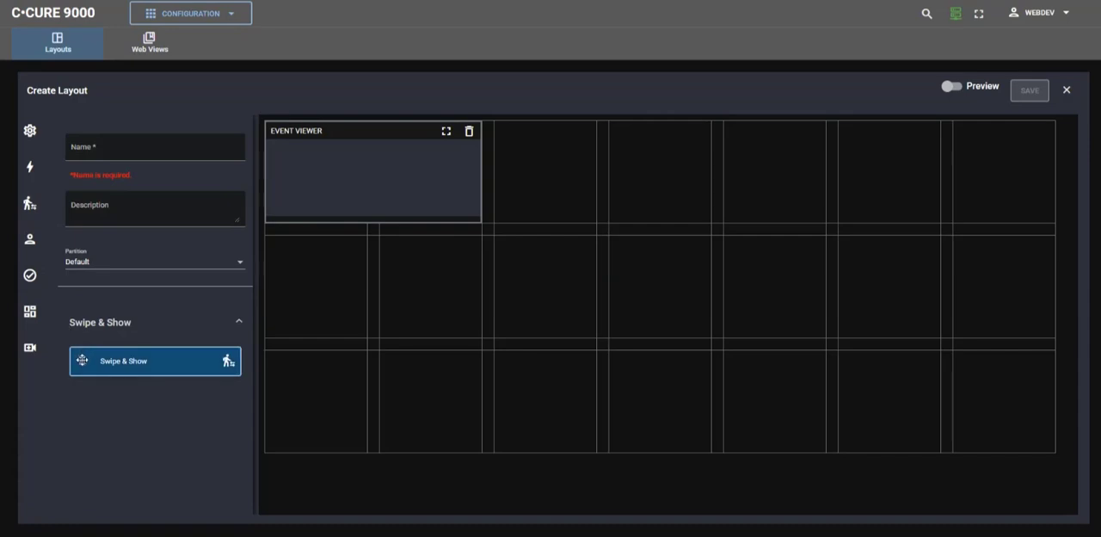
pyautogui.moveTo(81, 360); pyautogui.dragTo(293, 282)
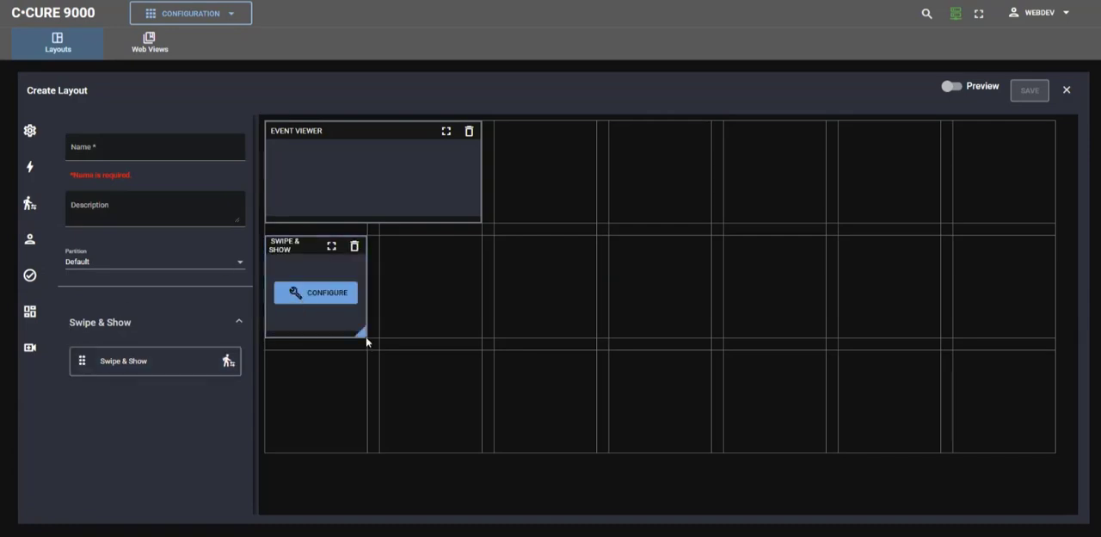
pyautogui.click(322, 293)
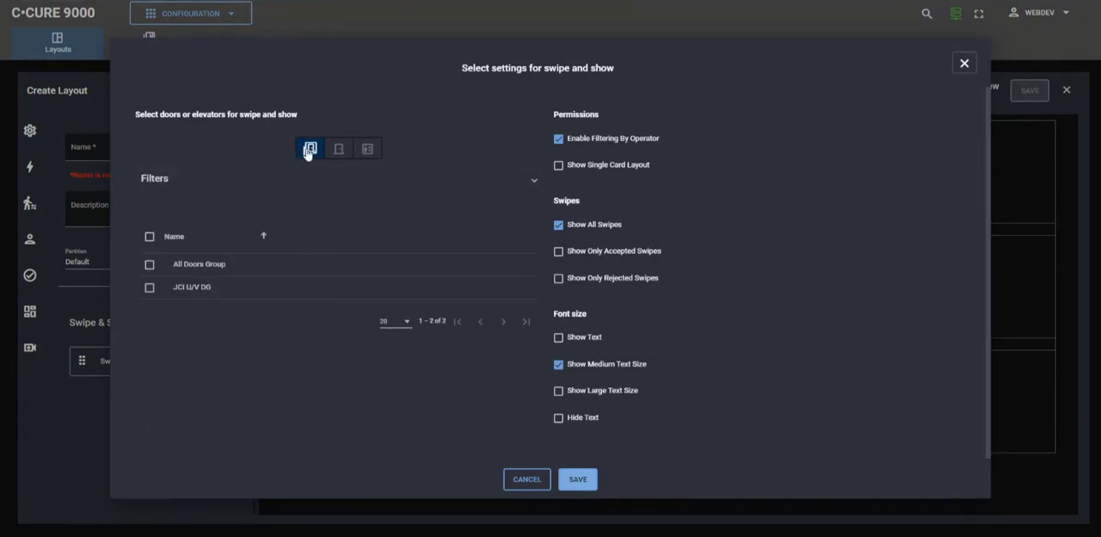
pyautogui.click(338, 152)
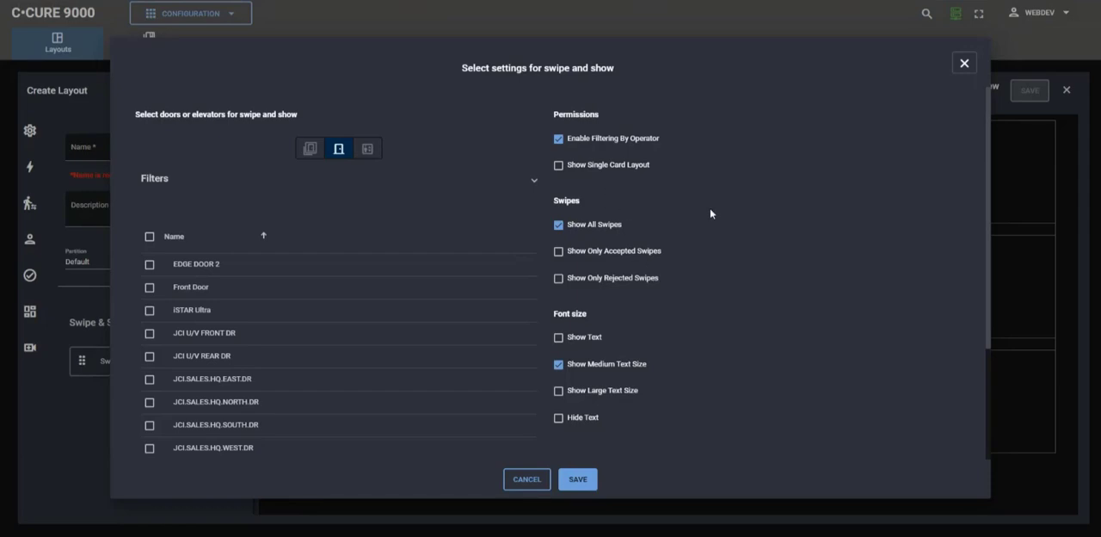
pyautogui.click(964, 66)
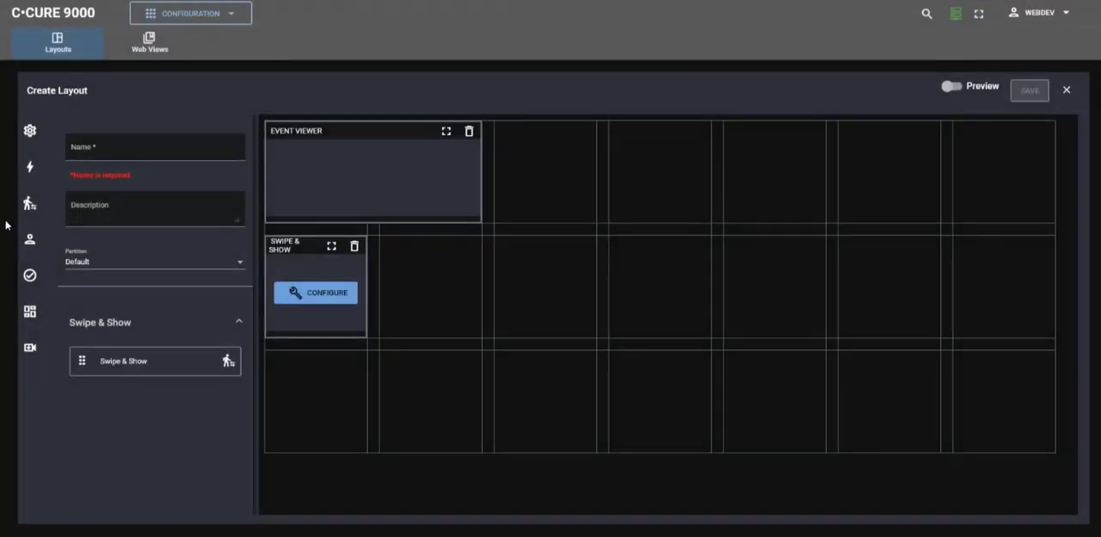
# Place a Video Monitoring widget beside Swipe & Show and widen it to the grid's last column.
pyautogui.click(29, 346)
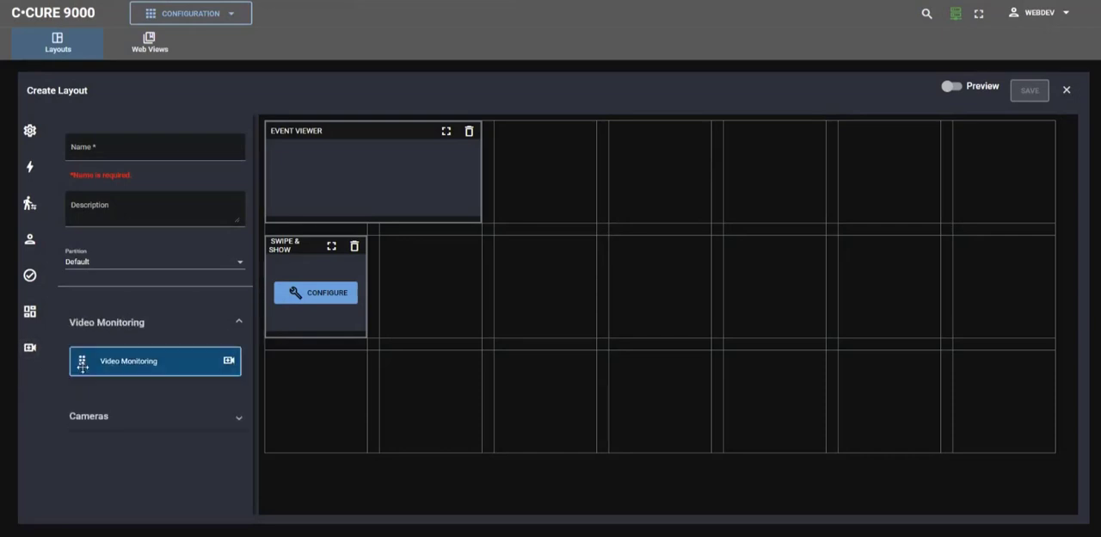
pyautogui.moveTo(103, 364); pyautogui.dragTo(427, 284)
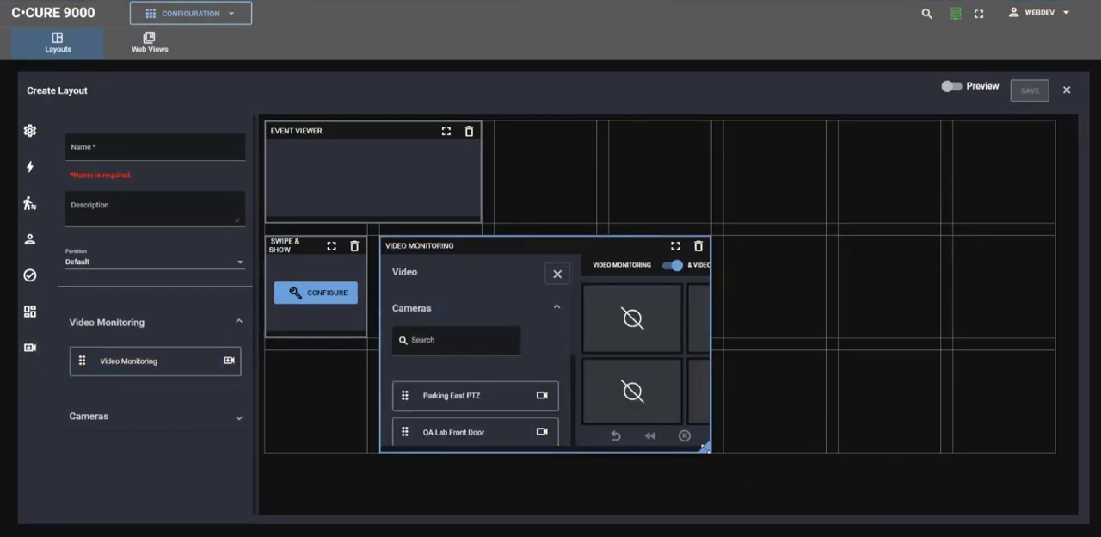
pyautogui.moveTo(704, 446); pyautogui.dragTo(1044, 443)
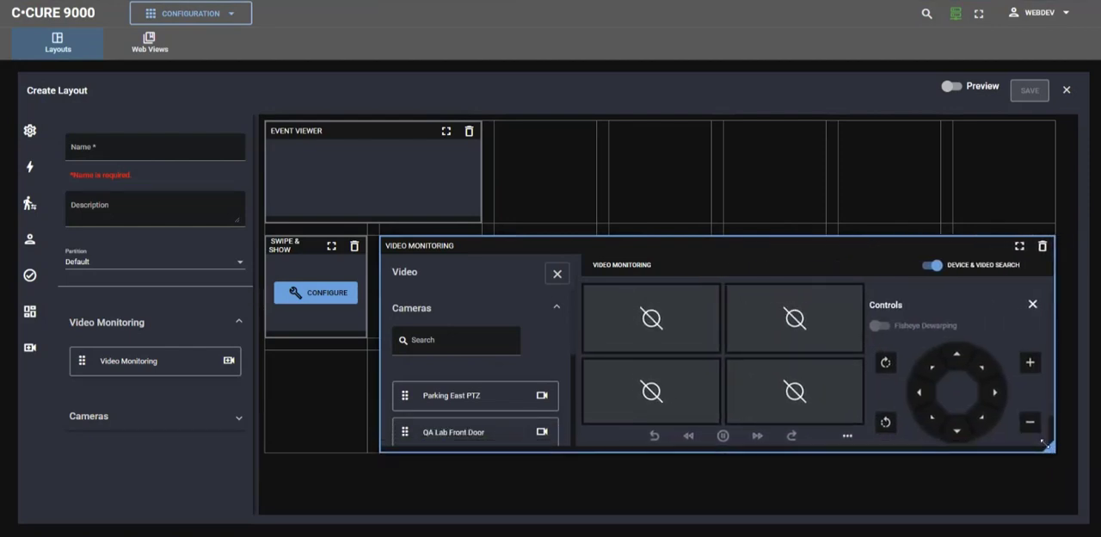
# Assign the Parking East PTZ, QA Lab Front Door, Server Rack 1 and Video Lab Back Door cameras to the four video tiles.
pyautogui.scroll(-1, 464, 378)
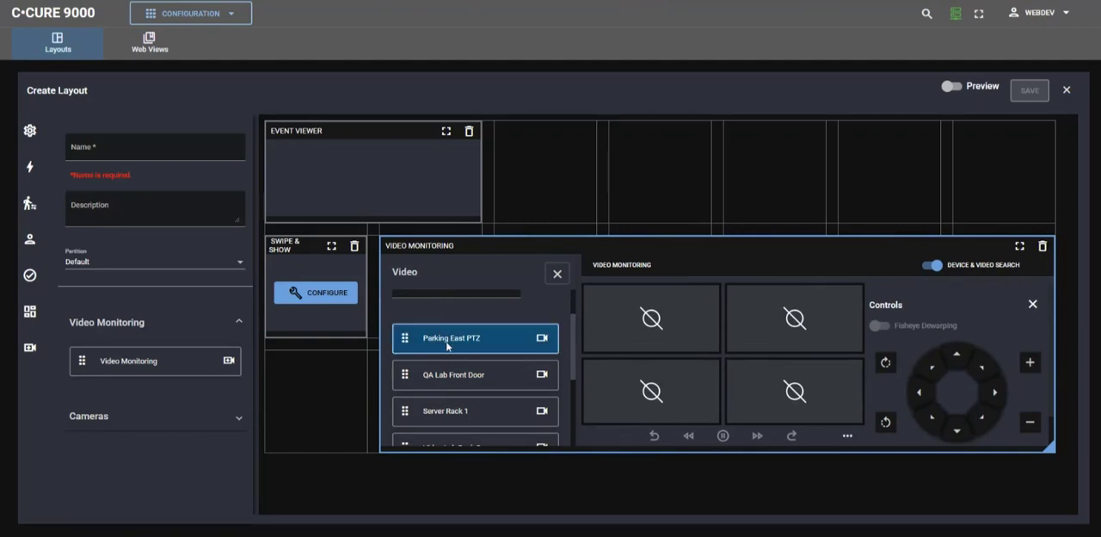
pyautogui.moveTo(447, 342); pyautogui.dragTo(797, 322)
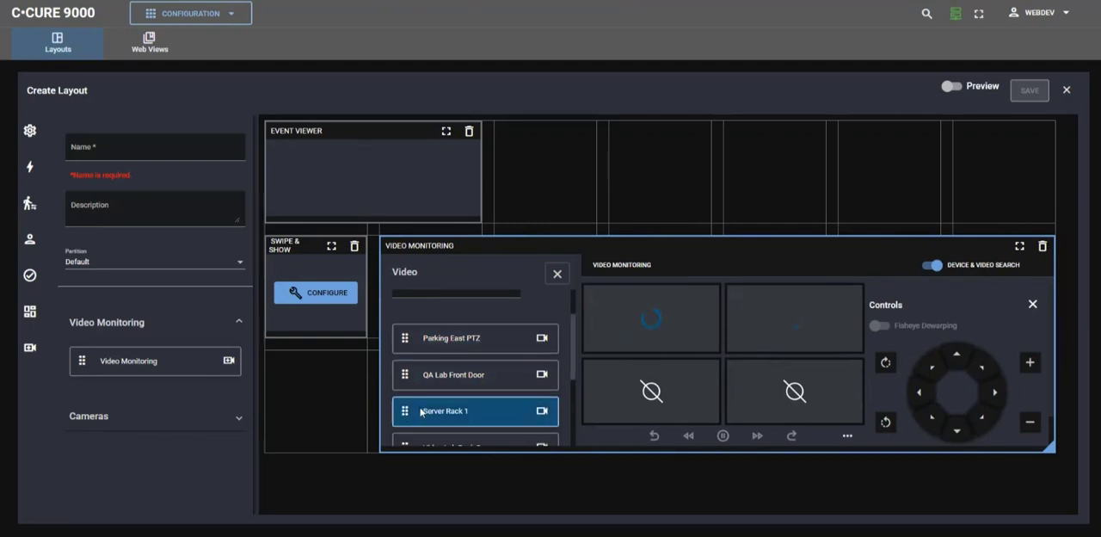
pyautogui.moveTo(423, 412); pyautogui.dragTo(634, 389)
pyautogui.moveTo(457, 443); pyautogui.dragTo(781, 382)
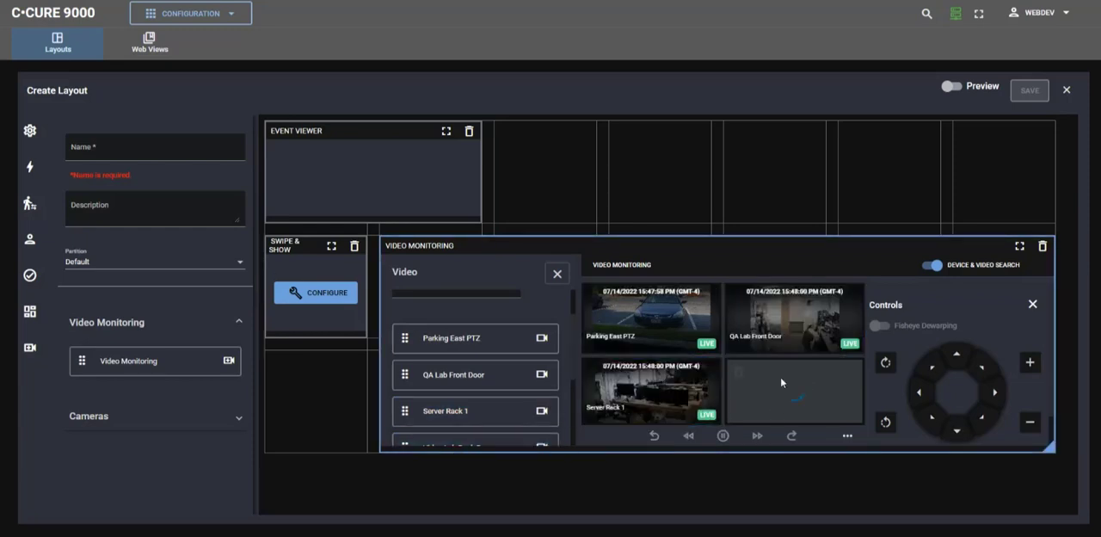
# Hide the camera list and the PTZ controls within the Video Monitoring widget.
pyautogui.click(557, 275)
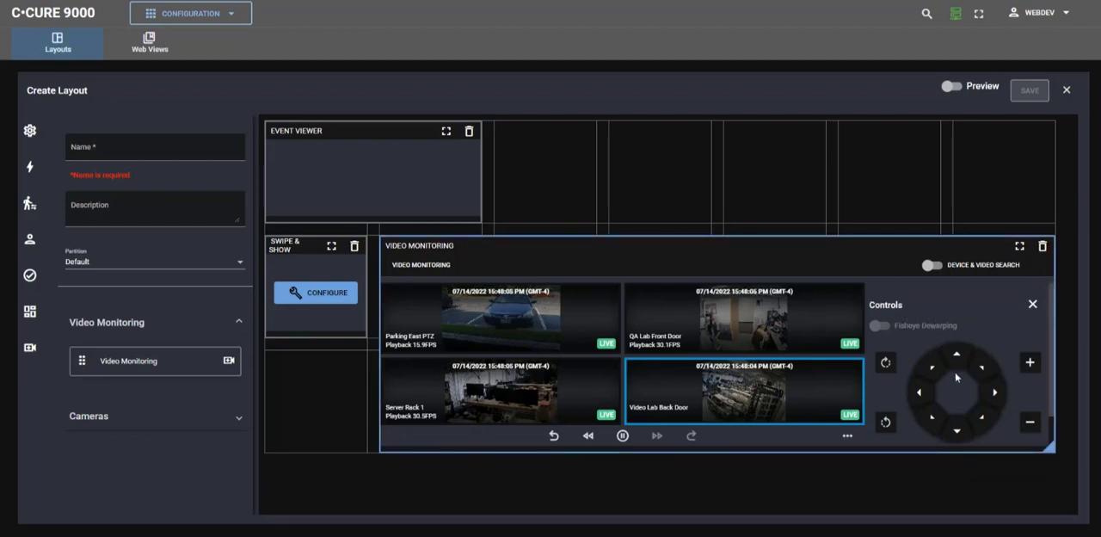
pyautogui.scroll(-1, 973, 370)
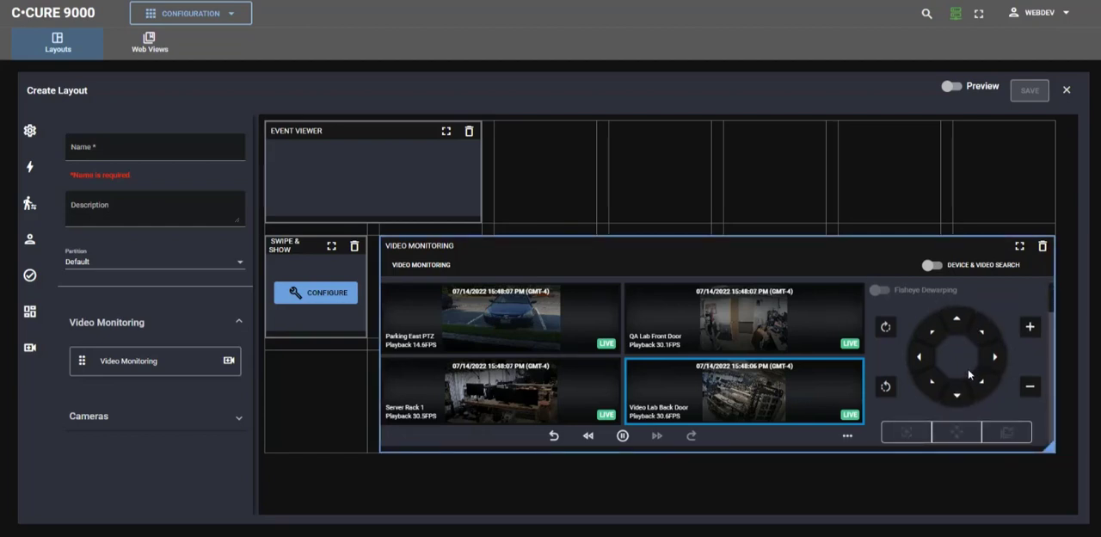
pyautogui.scroll(1, 968, 368)
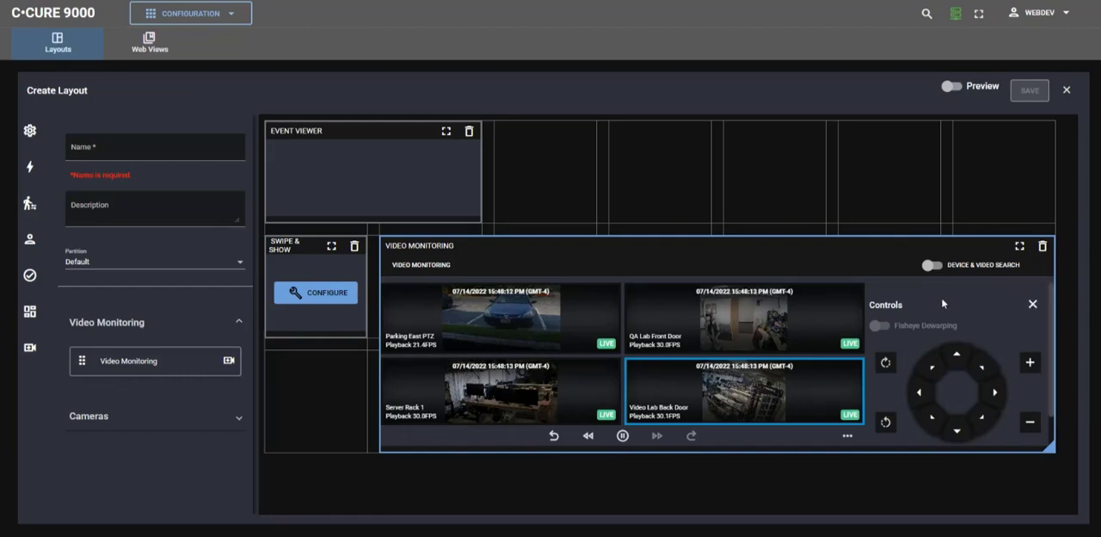
pyautogui.click(1032, 304)
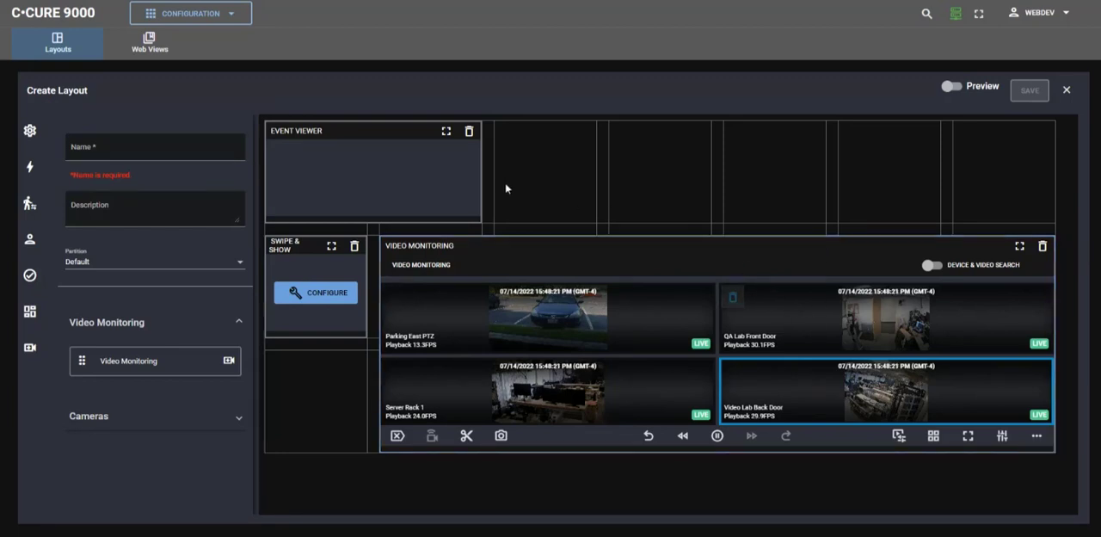
# Show the available Actions widgets and discard the unsaved layout.
pyautogui.click(31, 277)
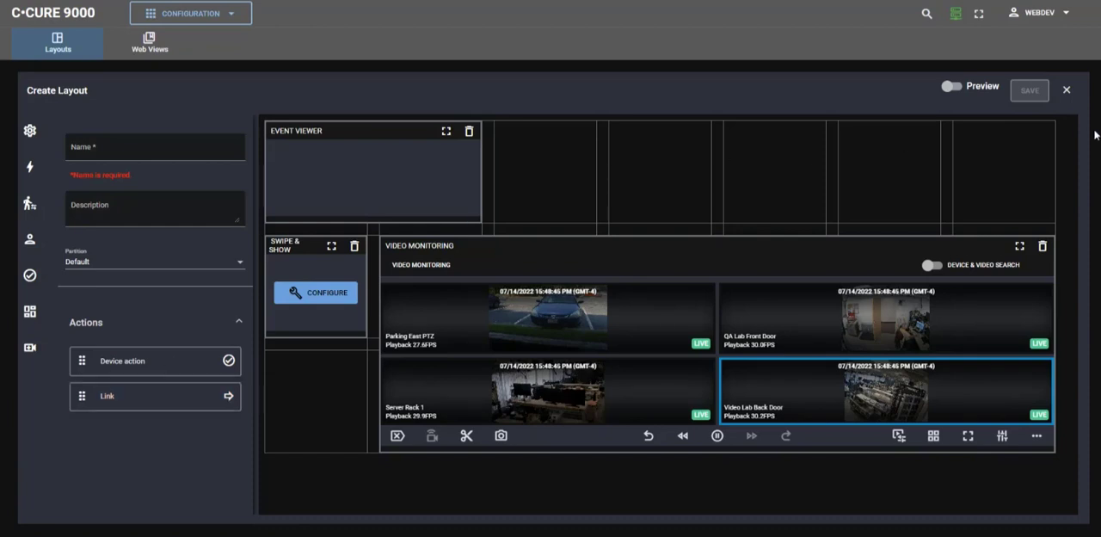
pyautogui.click(1067, 91)
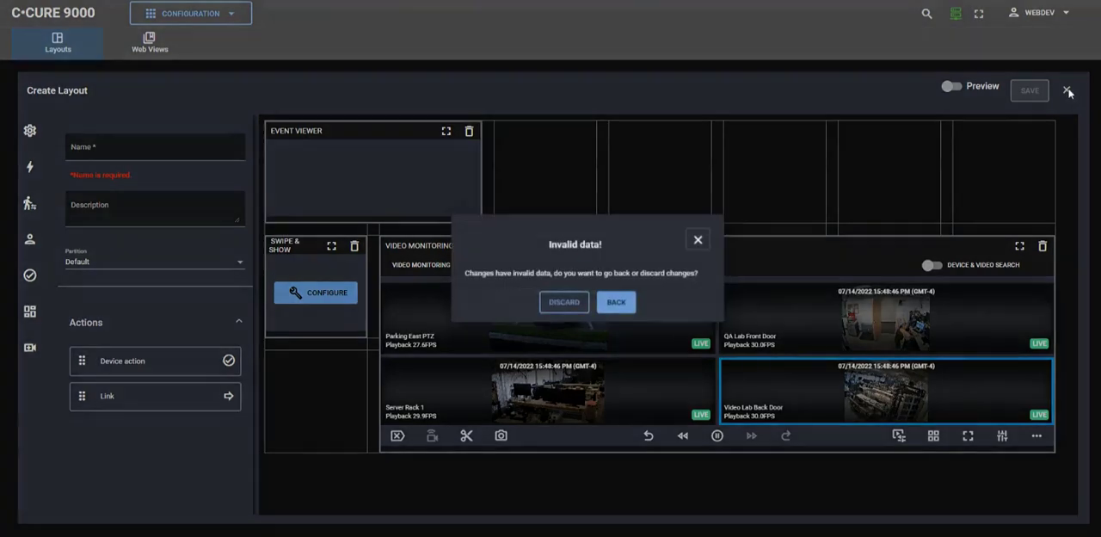
pyautogui.click(561, 303)
# Return to Monitoring and switch to the Video Event Viewer Swipe and Show layout.
pyautogui.click(236, 13)
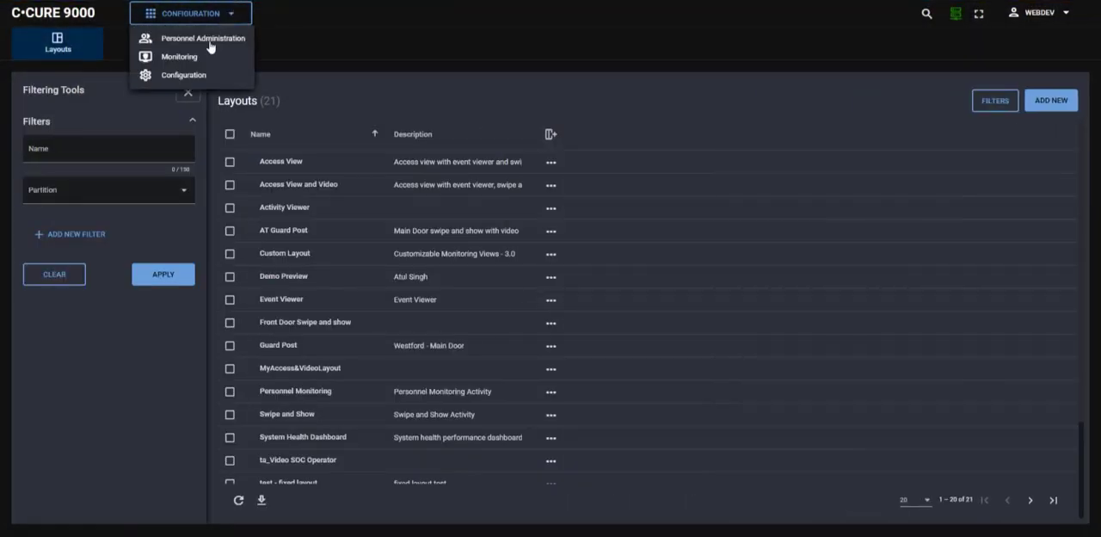
pyautogui.click(202, 58)
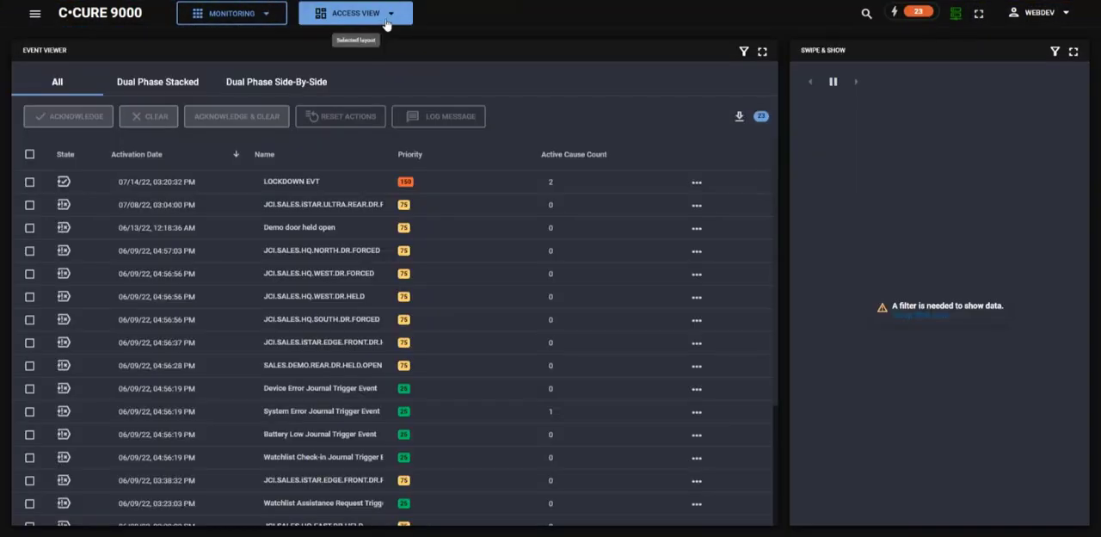
pyautogui.click(388, 13)
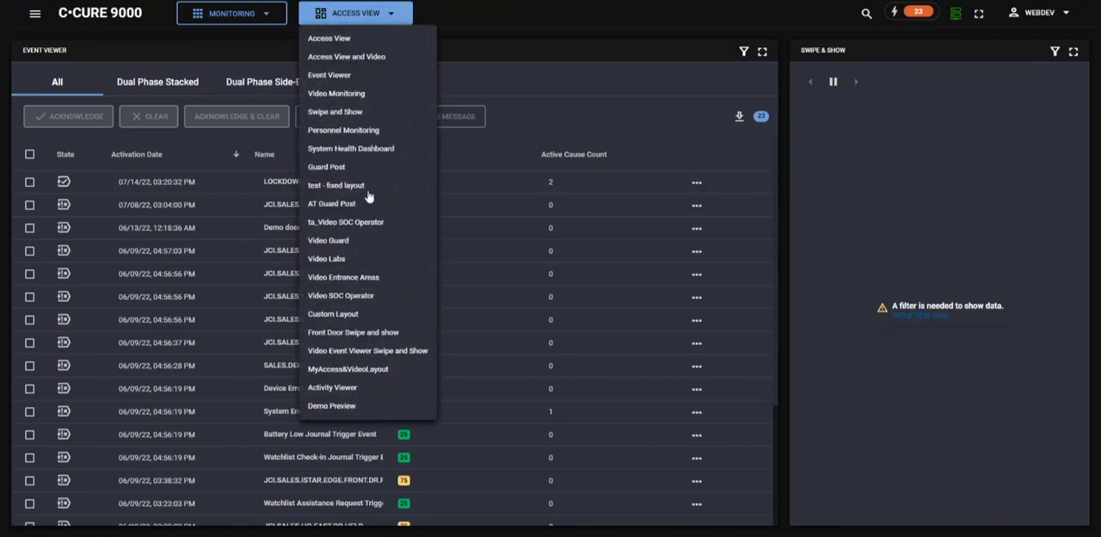
pyautogui.click(364, 351)
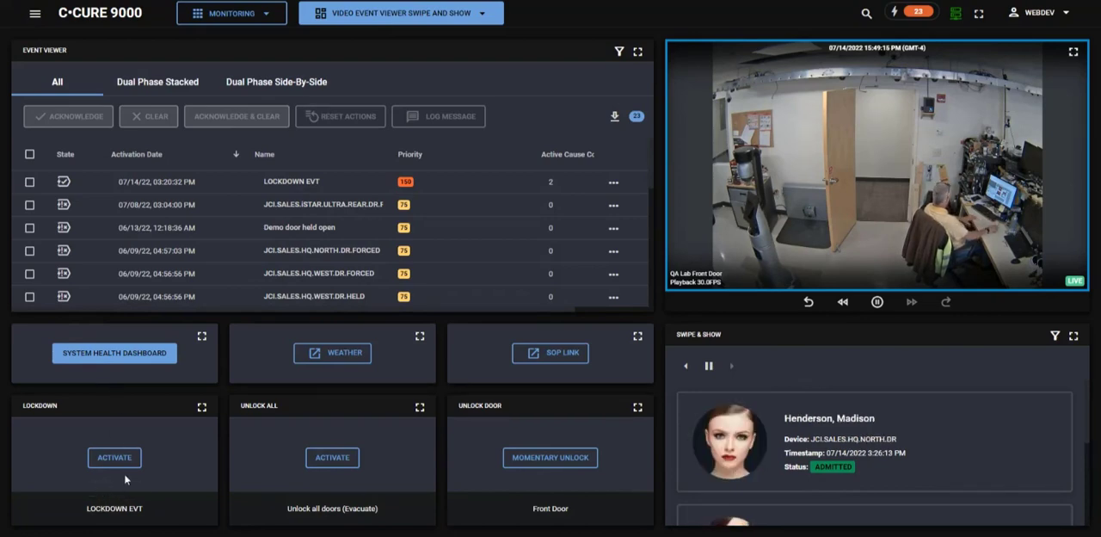
# Open the System Health Dashboard through its link in the current monitoring layout.
pyautogui.click(120, 461)
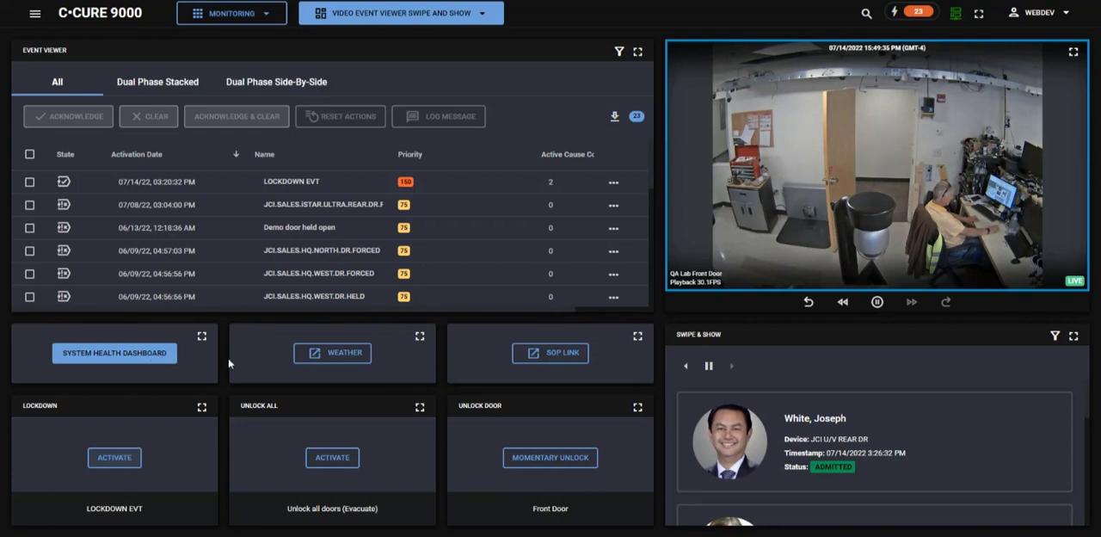
pyautogui.click(141, 355)
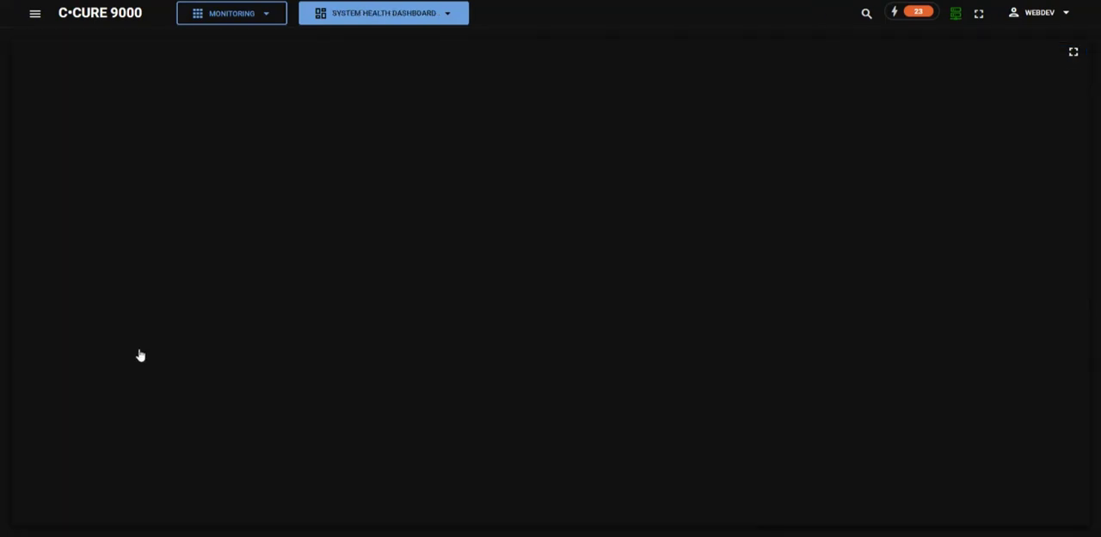